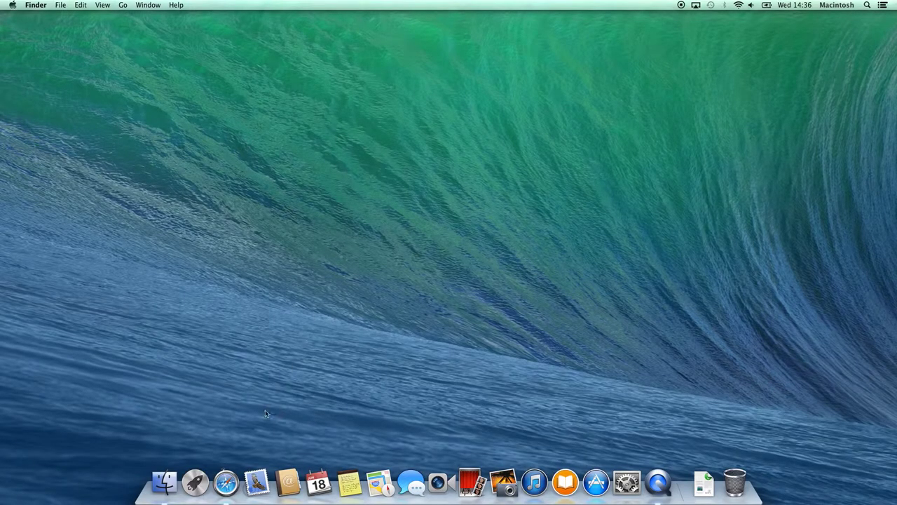
Launch Safari and load the personal BitsDrive web portal address (bitsdrive.co.uk)
left_click(231, 479)
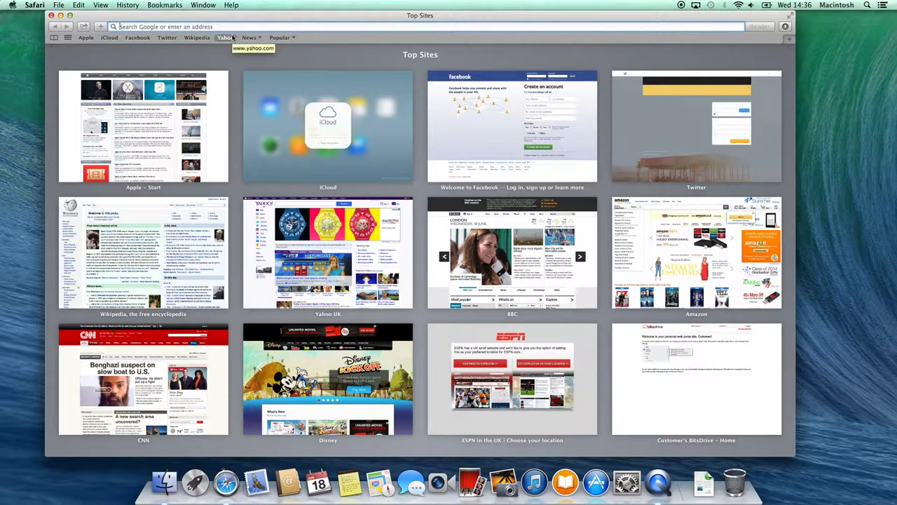
type("https")
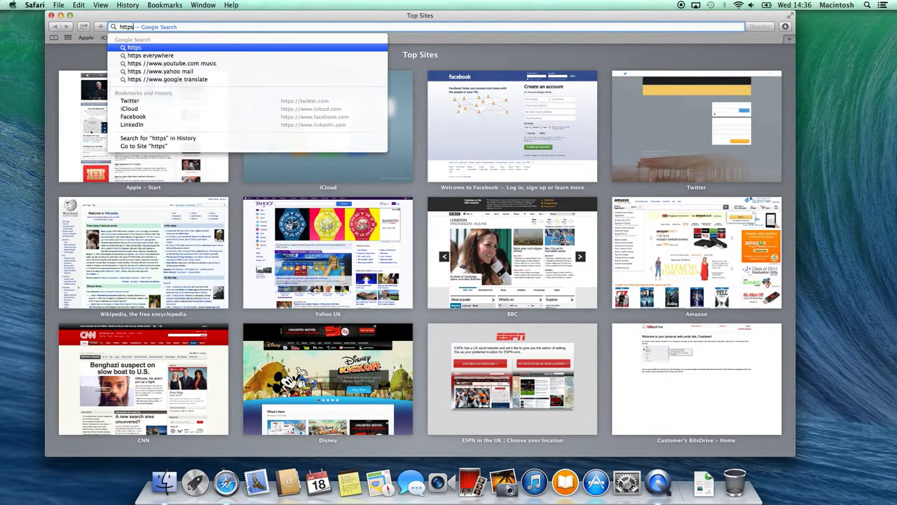
type("://customerna")
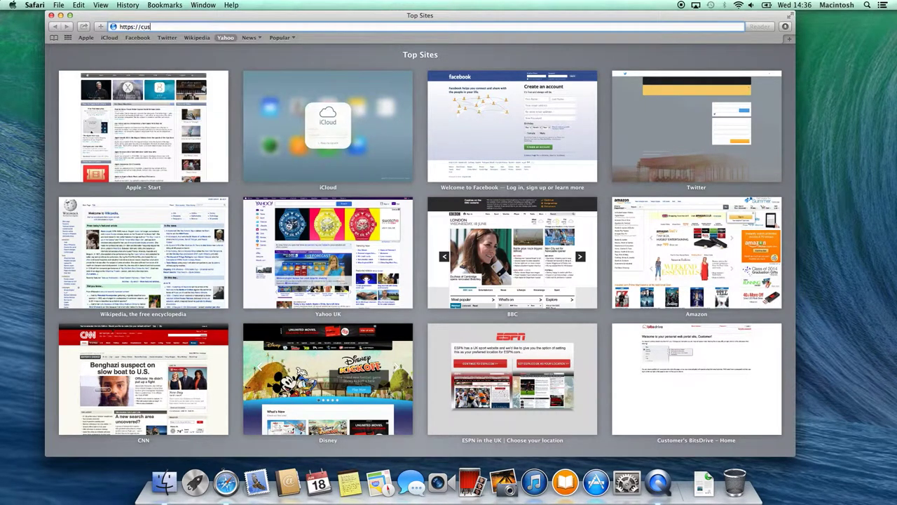
type("me.bitsdrive.co.uk")
key("Return")
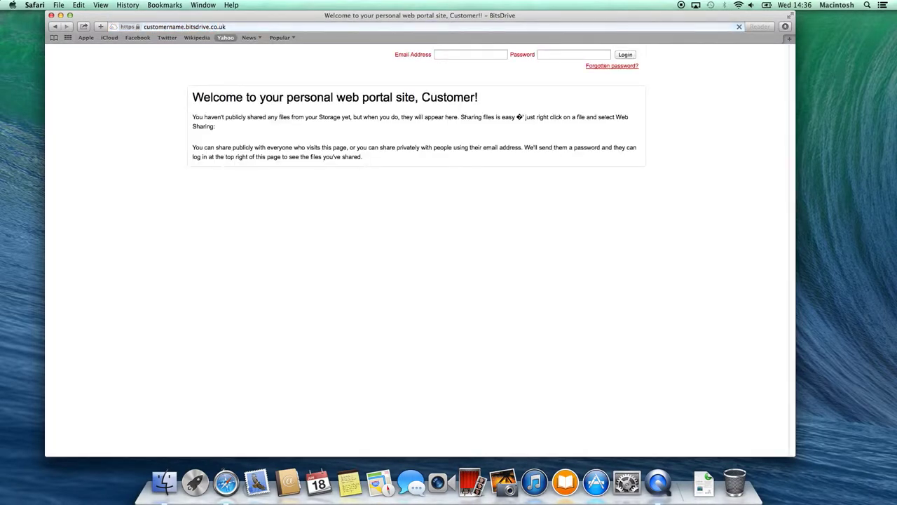
Enter the account e-mail address and password on the portal welcome page and log in
left_click(443, 54)
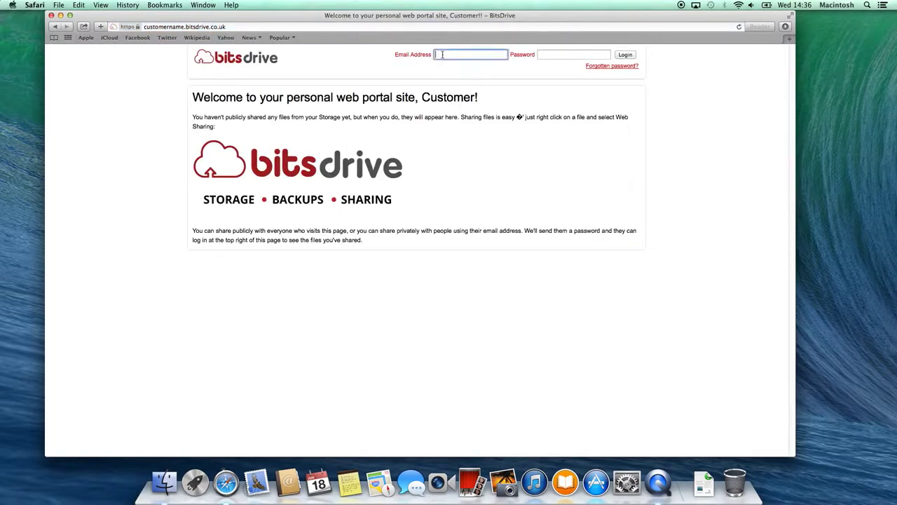
type("customer@email.com")
left_click(554, 56)
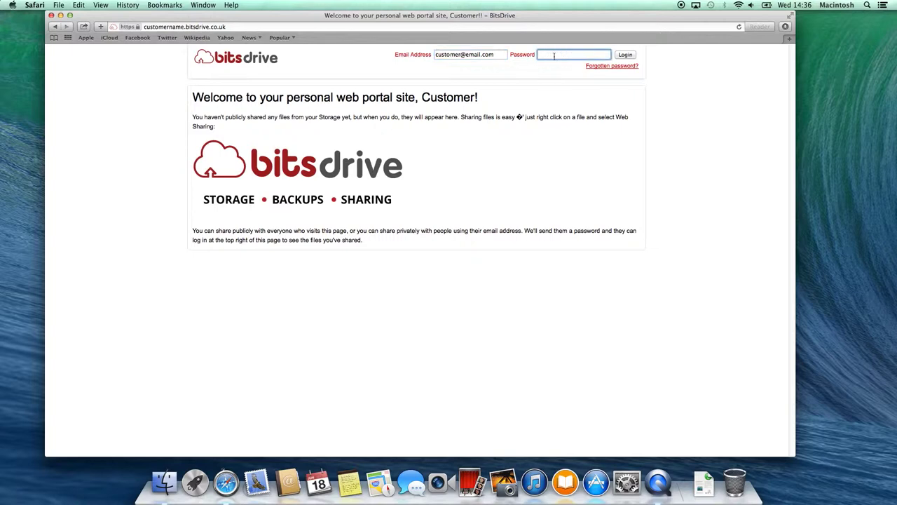
type("•••••••")
left_click(624, 56)
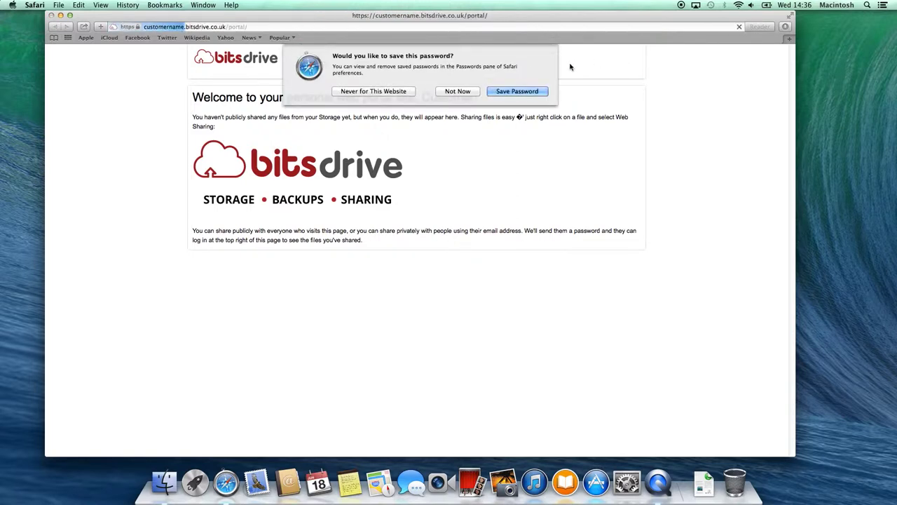
Decline saving the password, download the Mac client Mac-Setup.zip, and open BitsDrive from Downloads
left_click(464, 92)
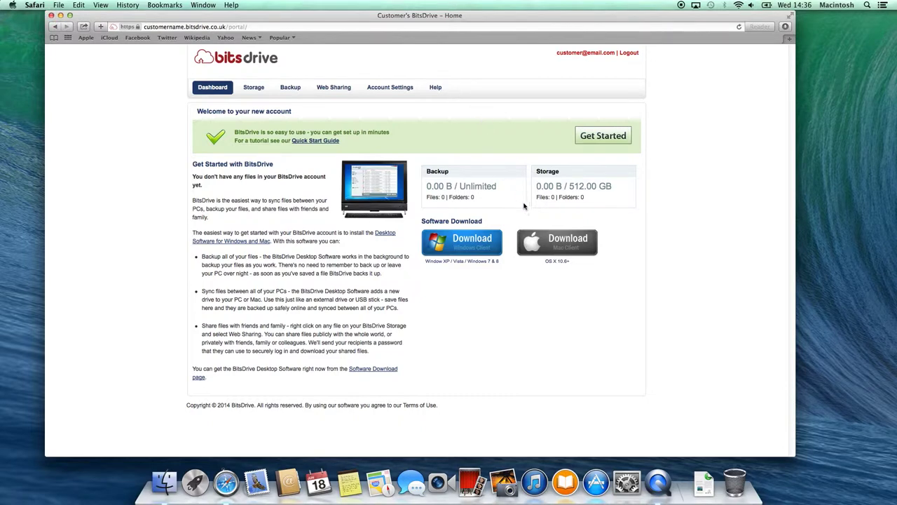
left_click(554, 249)
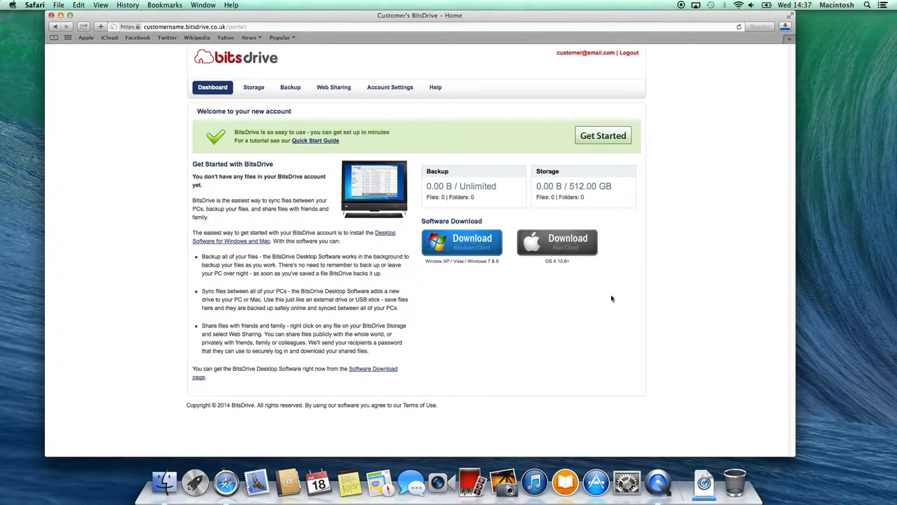
left_click(702, 479)
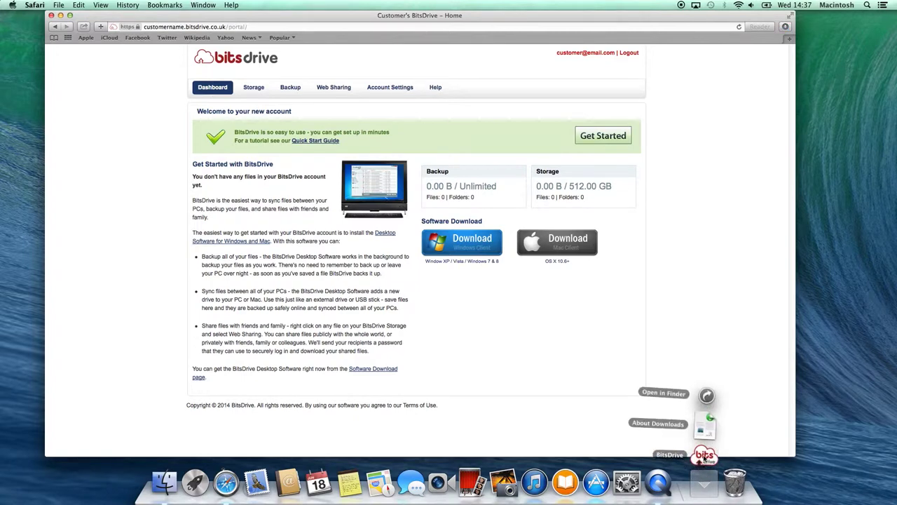
left_click(703, 456)
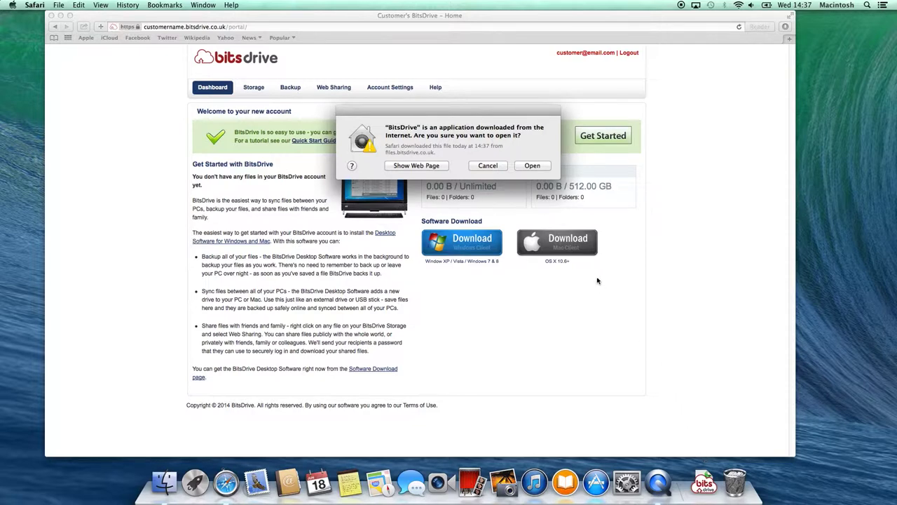
Accept the 'downloaded from the Internet' warning so the BitsDrive app launches
left_click(532, 169)
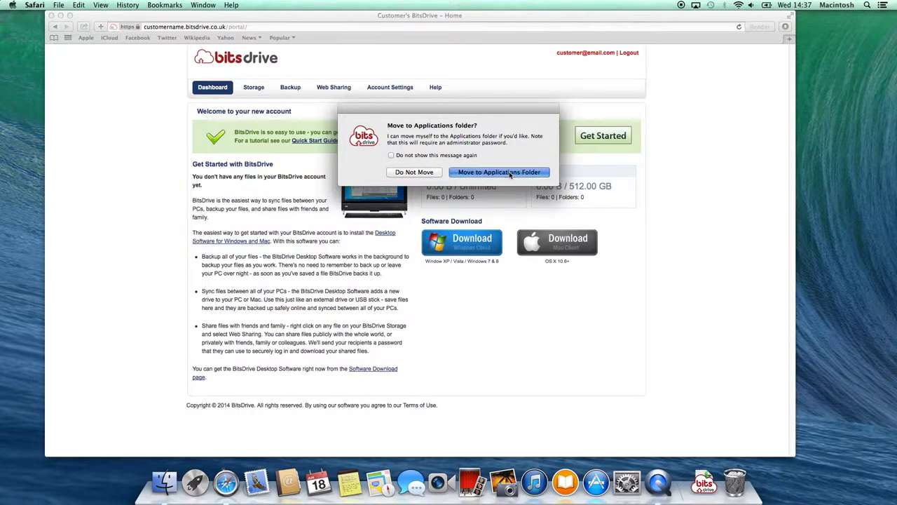
Move BitsDrive to the Applications folder, authorising with the administrator password
left_click(510, 174)
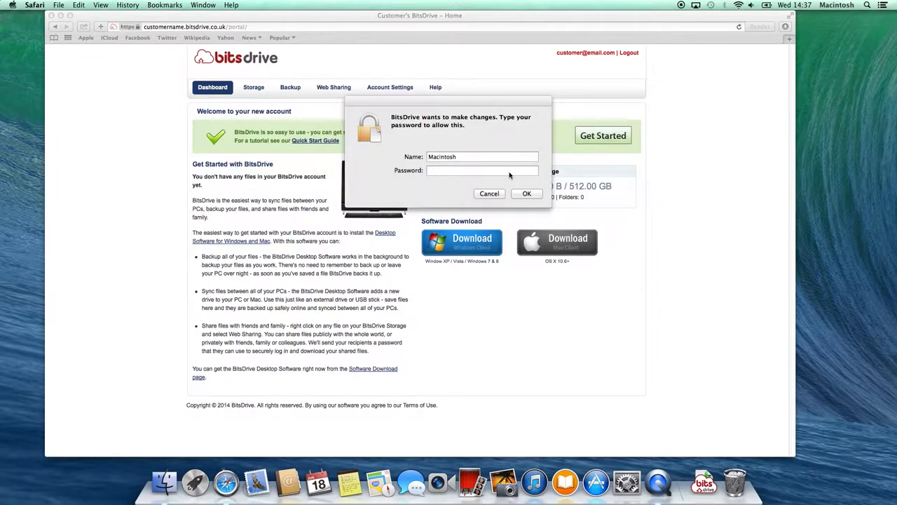
left_click(509, 170)
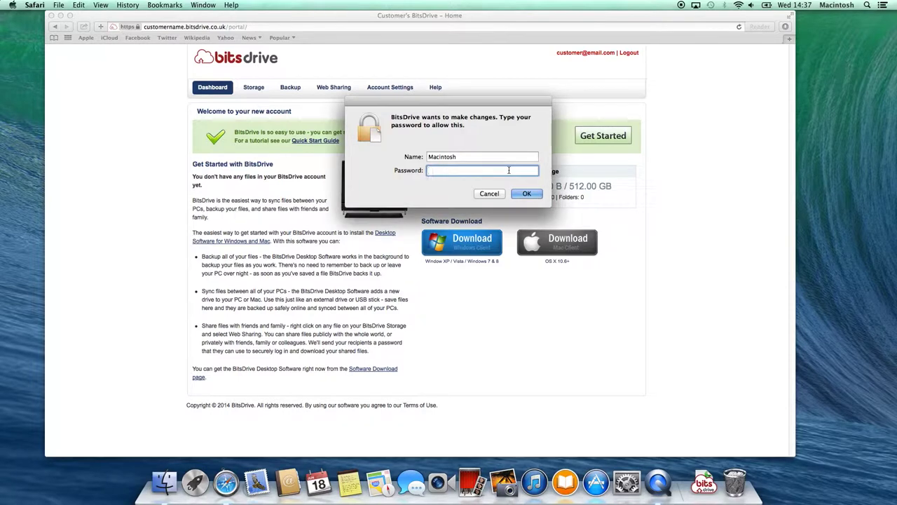
type("••••••••")
left_click(522, 194)
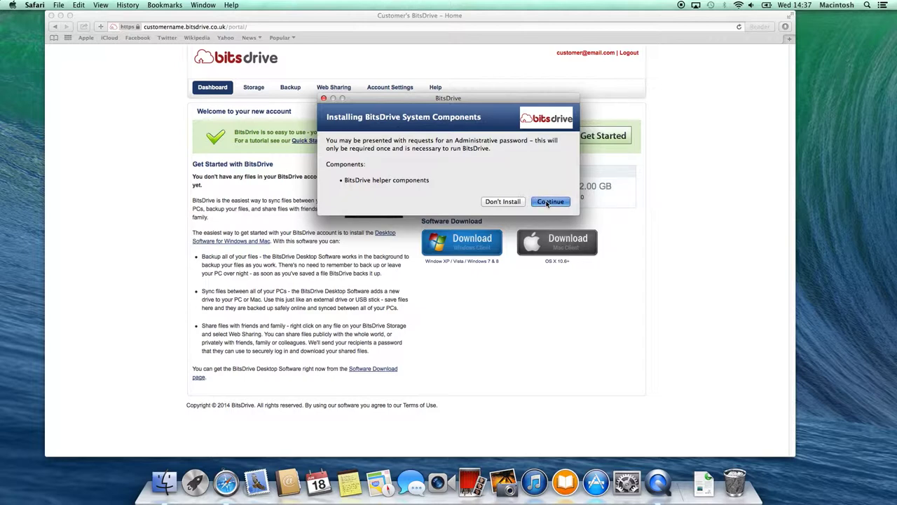
Install the BitsDrive System Components, approving with the administrator password
left_click(549, 202)
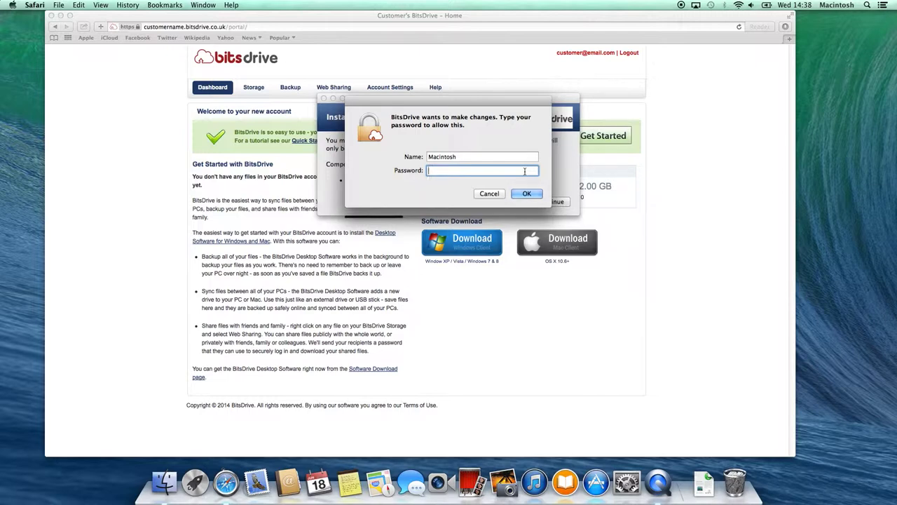
type("••••••••")
left_click(526, 194)
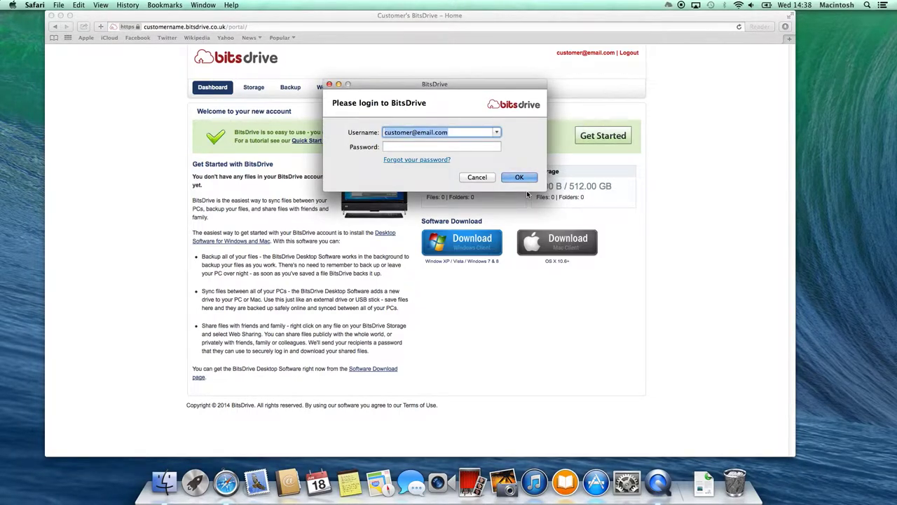
Sign in to the BitsDrive client with the account e-mail address and password
type("c")
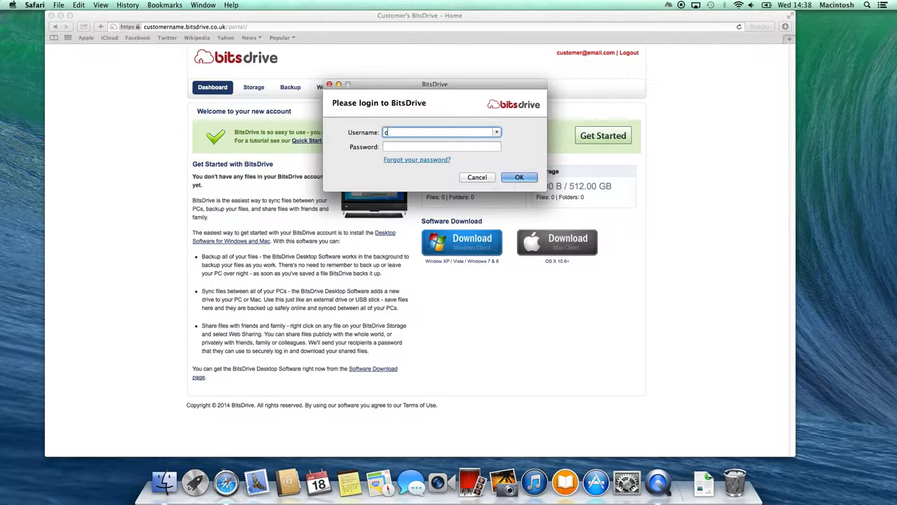
type("ustomer@email.com")
key("Tab")
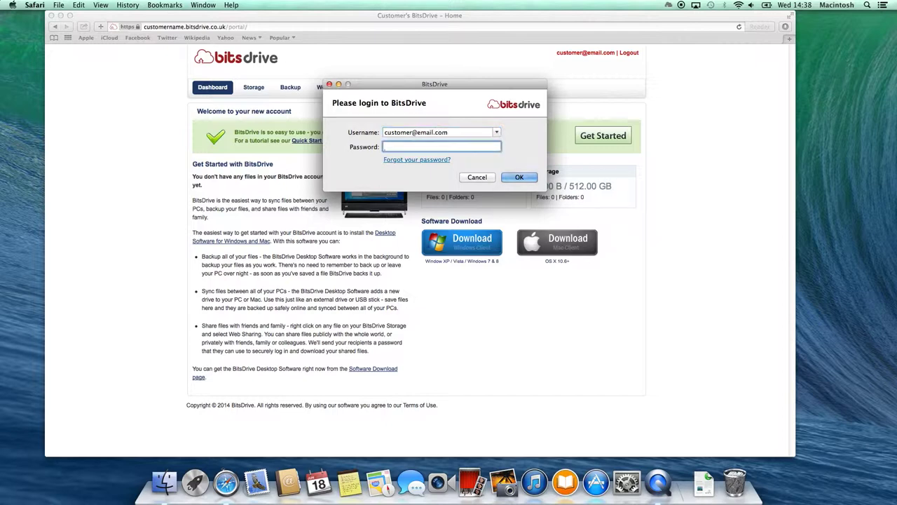
type("•••••••••")
left_click(526, 180)
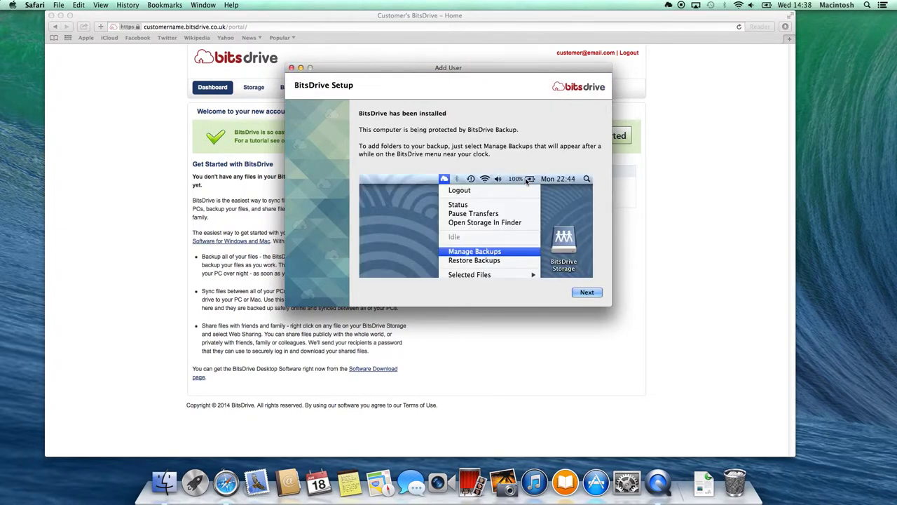
Step past the BitsDrive Storage introduction and finish BitsDrive Setup
left_click(585, 293)
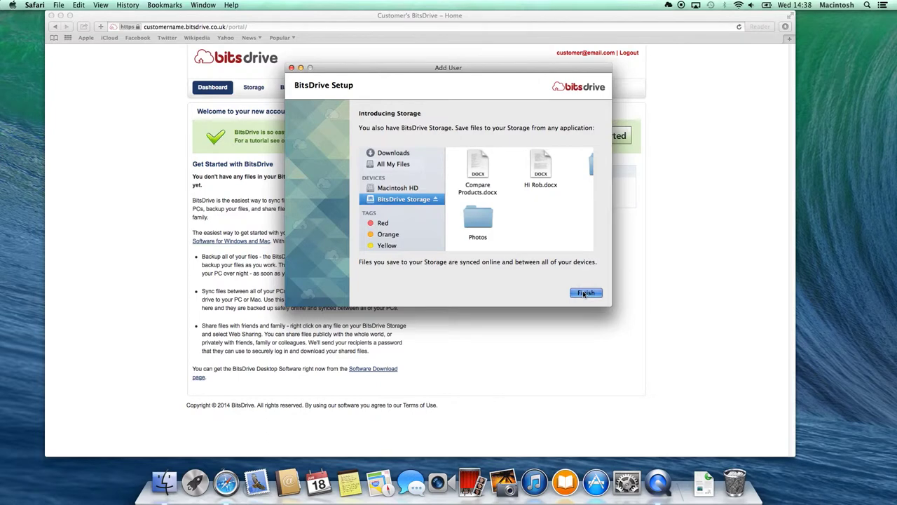
left_click(585, 293)
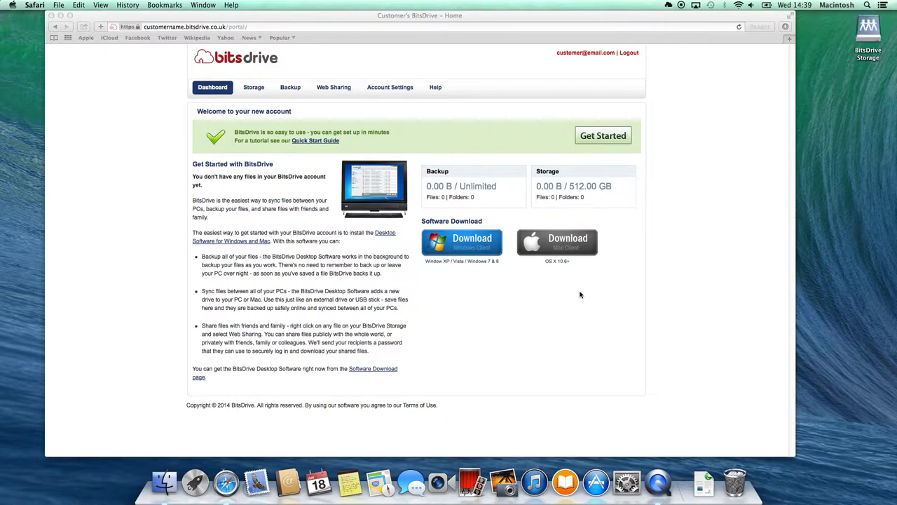
In Manage Backups from the menu-bar icon, tick Documents, Music and Pictures and apply
left_click(668, 6)
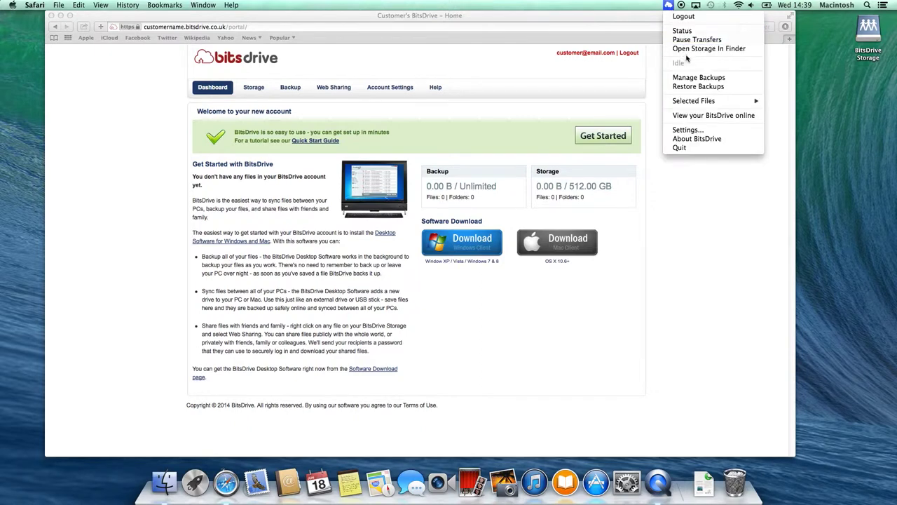
left_click(689, 78)
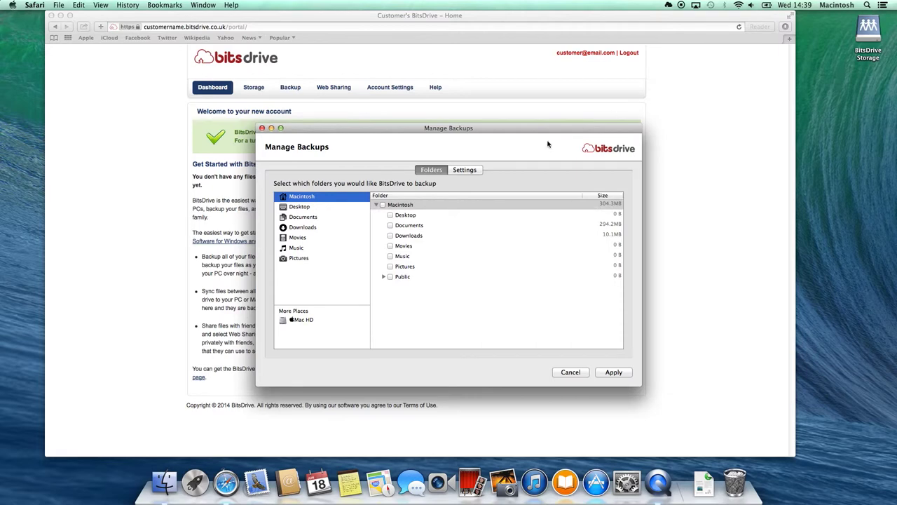
left_click(391, 225)
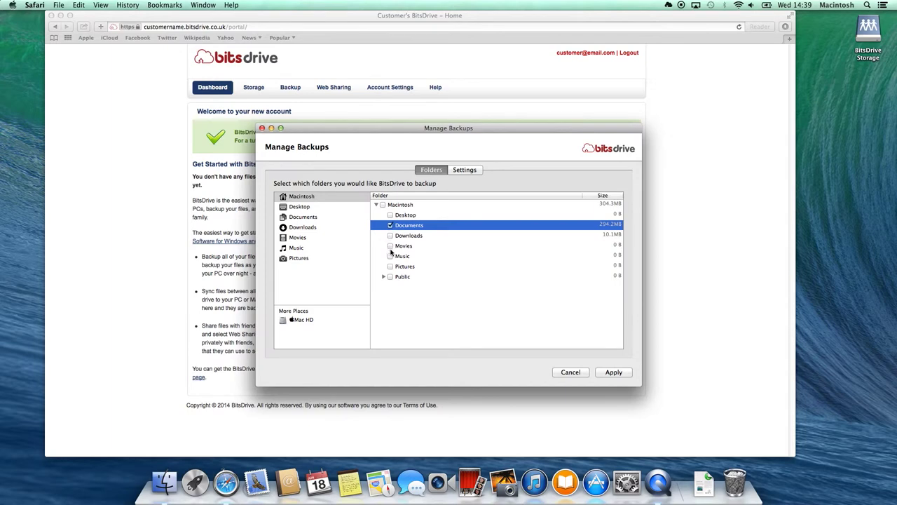
left_click(391, 256)
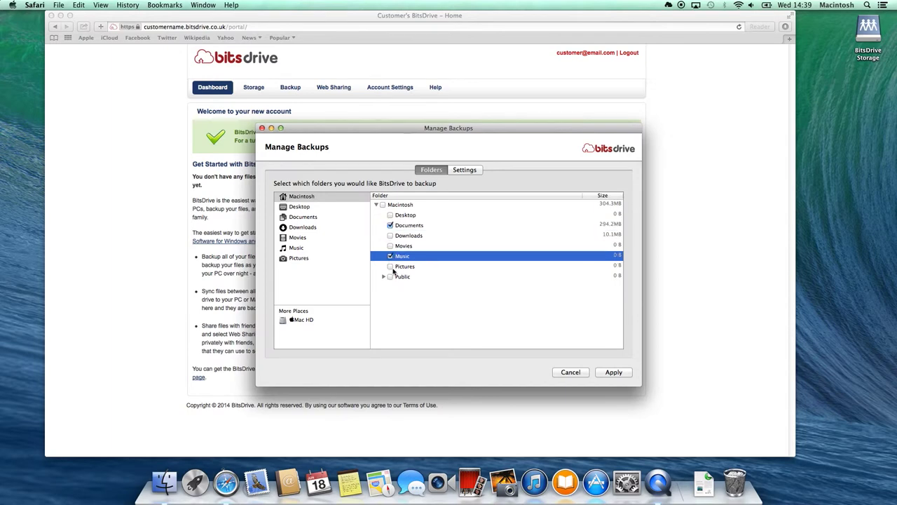
left_click(390, 266)
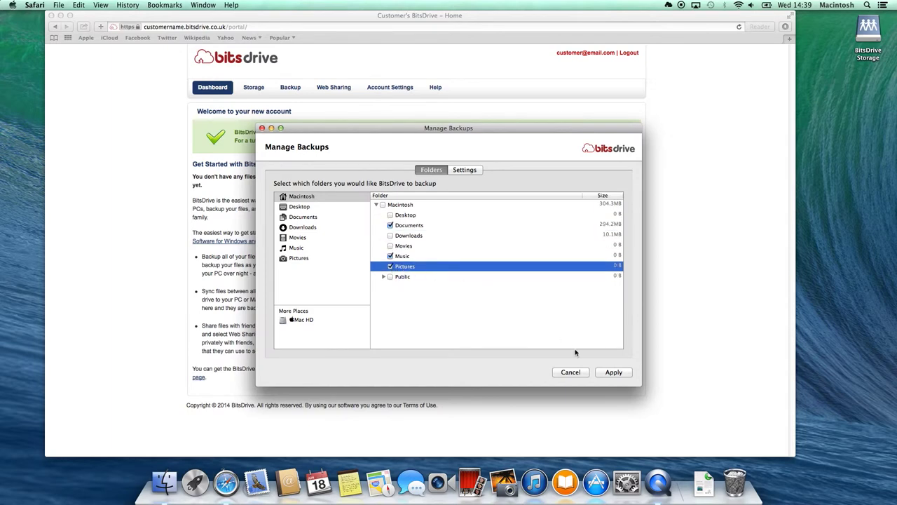
left_click(613, 374)
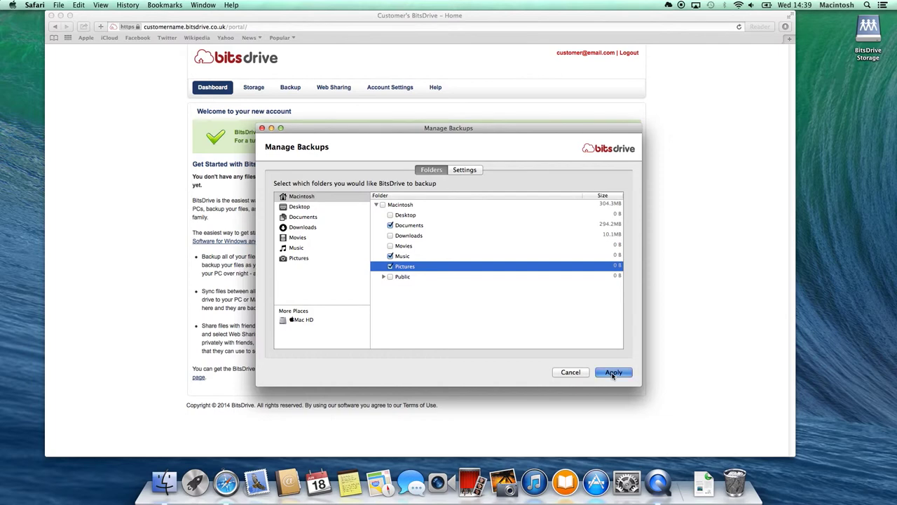